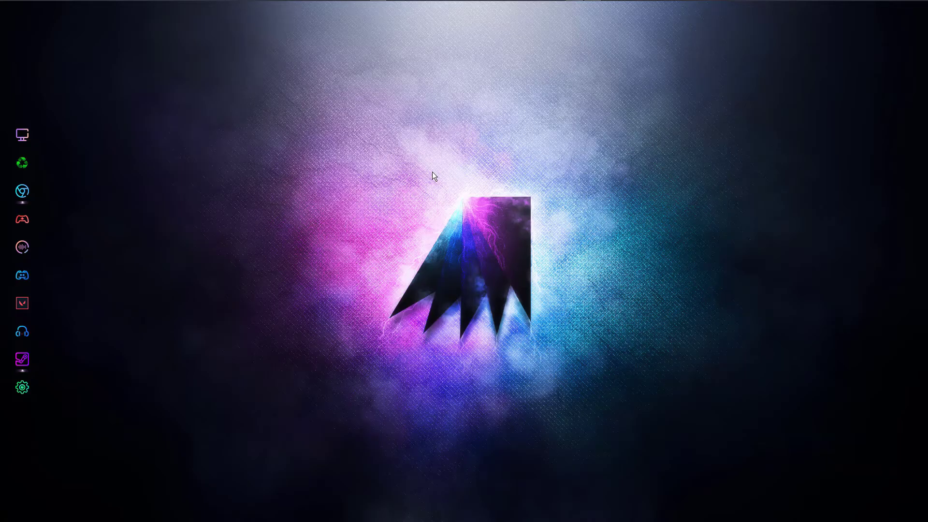
Switch to Microsoft Edge, search Google for proxifier, and open the official Proxifier website.
{"action": "left_click", "coordinate": [382, 4]}
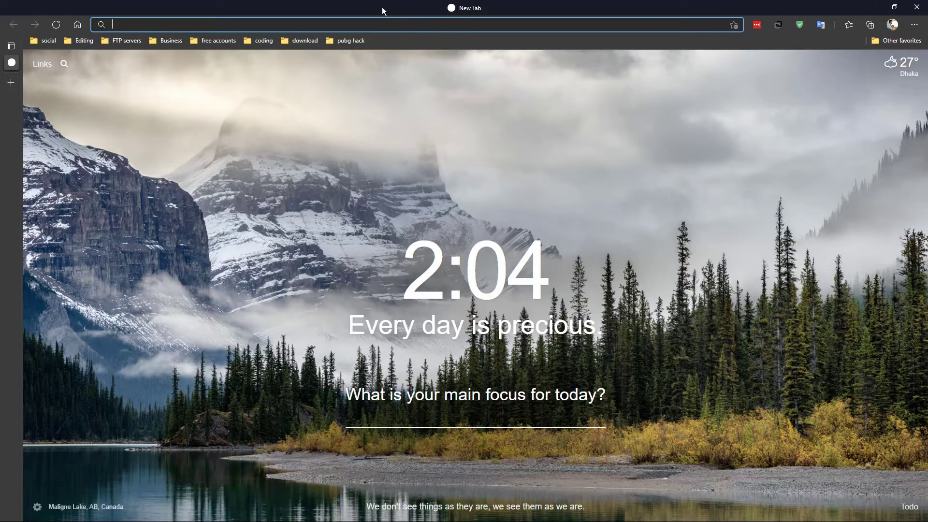
{"action": "type", "text": "po"}
{"action": "key", "text": "BackSpace"}
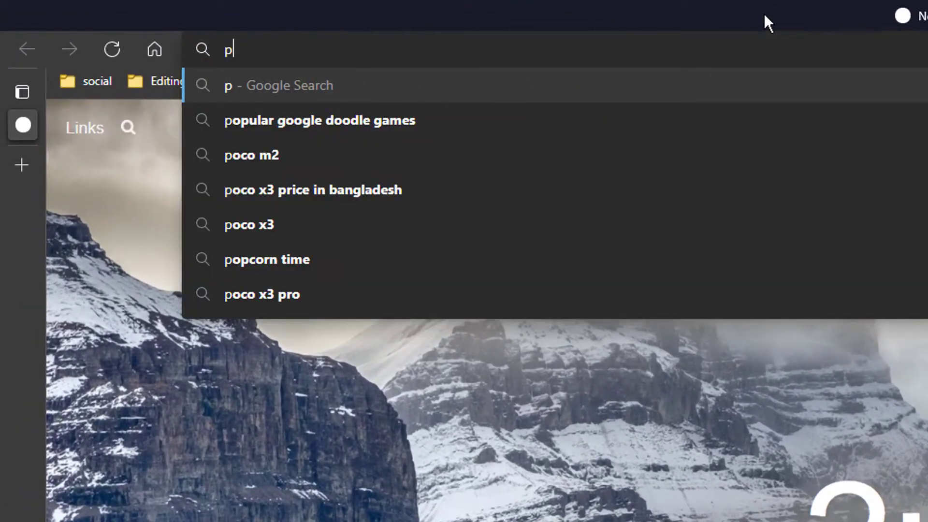
{"action": "type", "text": "roxiif"}
{"action": "key", "text": "Down"}
{"action": "key", "text": "Return"}
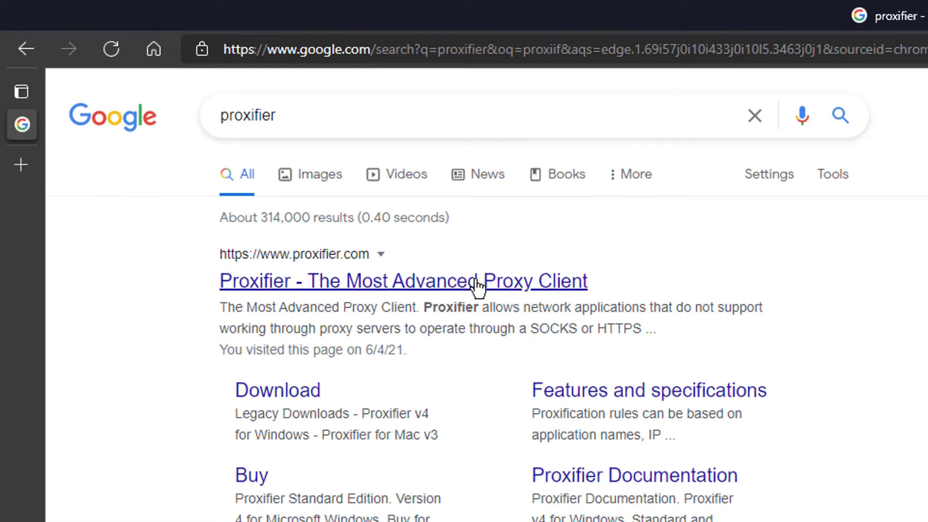
{"action": "left_click", "coordinate": [475, 282]}
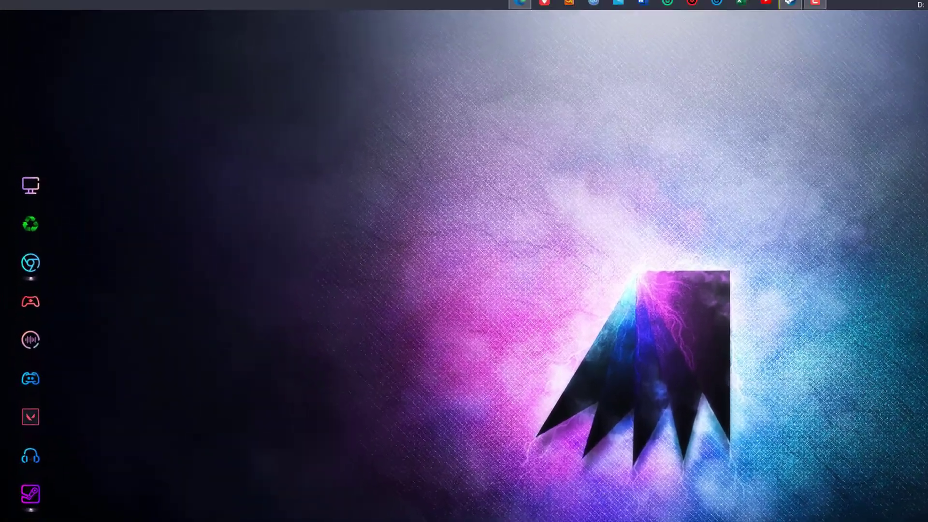
Launch Proxifier from the desktop and bring up its main window.
{"action": "key", "text": "super"}
{"action": "type", "text": "pro"}
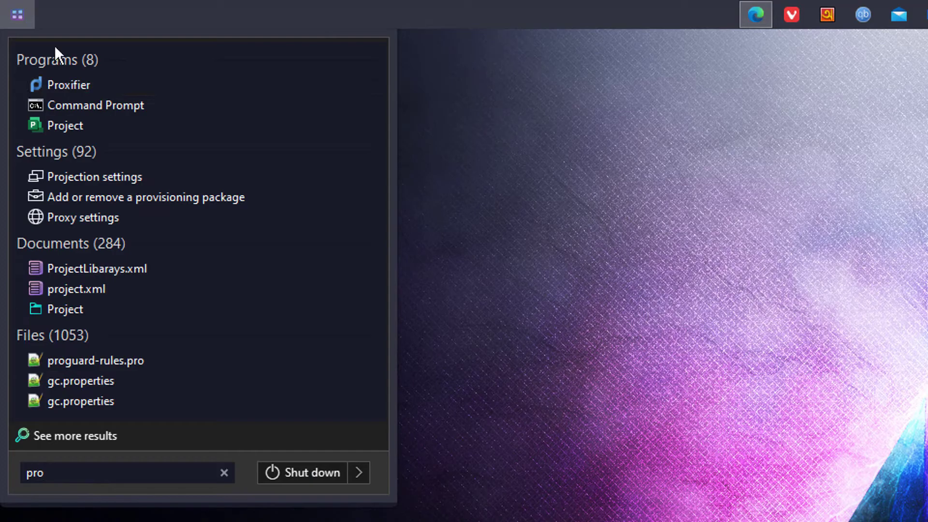
{"action": "left_click", "coordinate": [58, 92]}
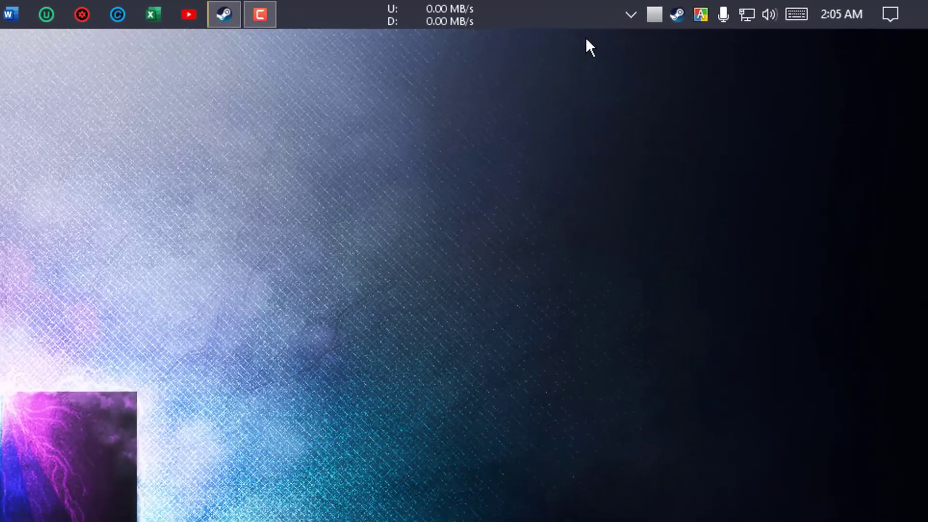
{"action": "double_click", "coordinate": [653, 10]}
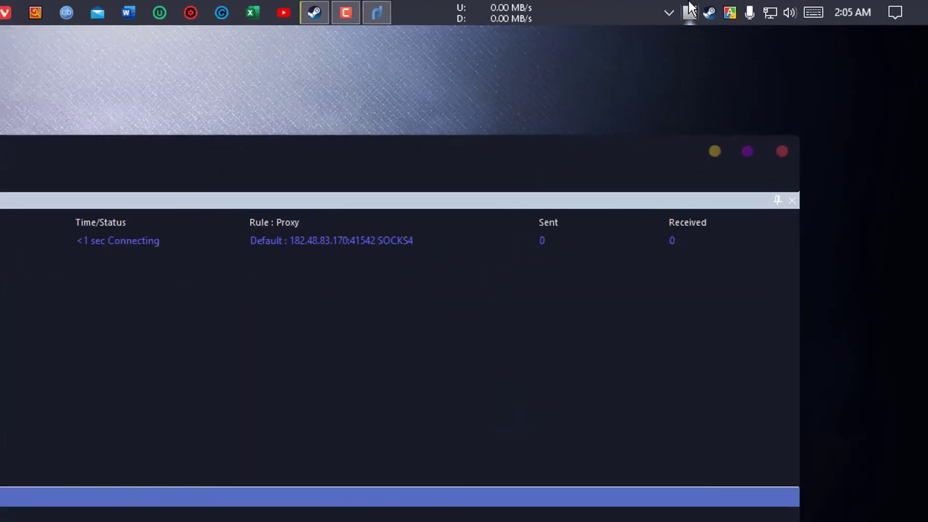
{"action": "left_click_drag", "start_coordinate": [501, 86], "coordinate": [539, 72]}
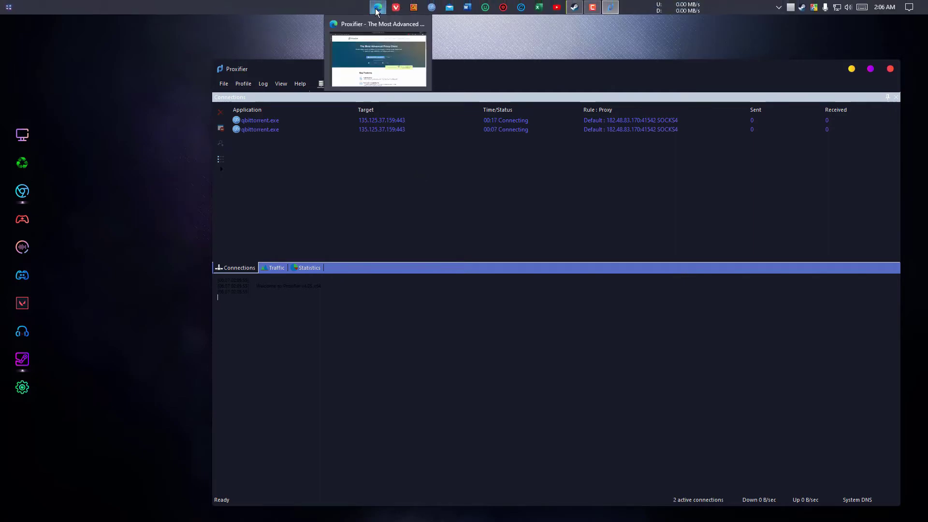
Switch back to Edge, search for proxydb in a new tab, and open the ProxyDB proxy list.
{"action": "left_click", "coordinate": [378, 7]}
{"action": "left_click", "coordinate": [12, 82]}
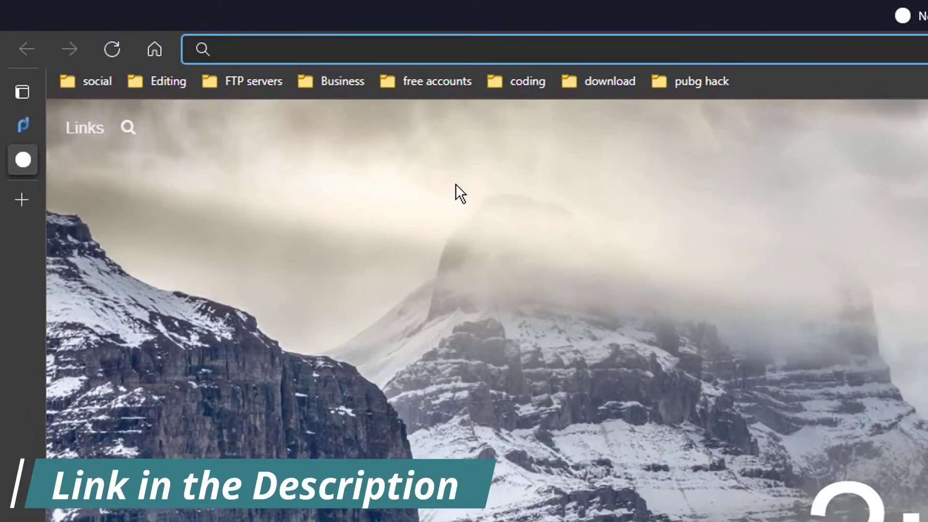
{"action": "type", "text": "proxydb"}
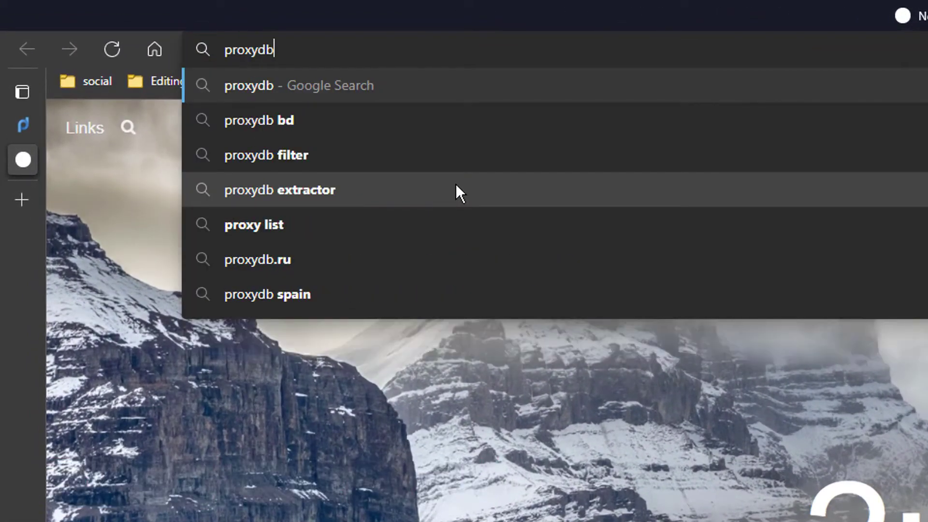
{"action": "key", "text": "Return"}
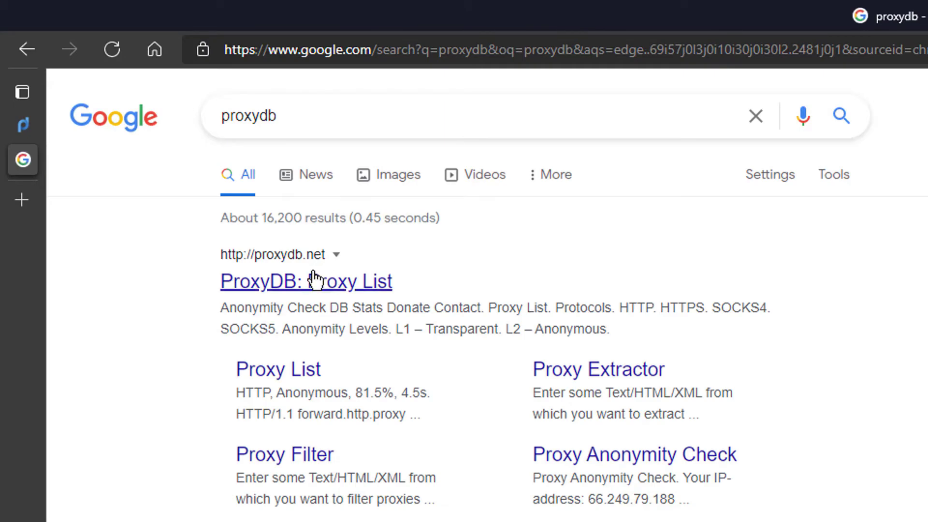
{"action": "left_click", "coordinate": [298, 284]}
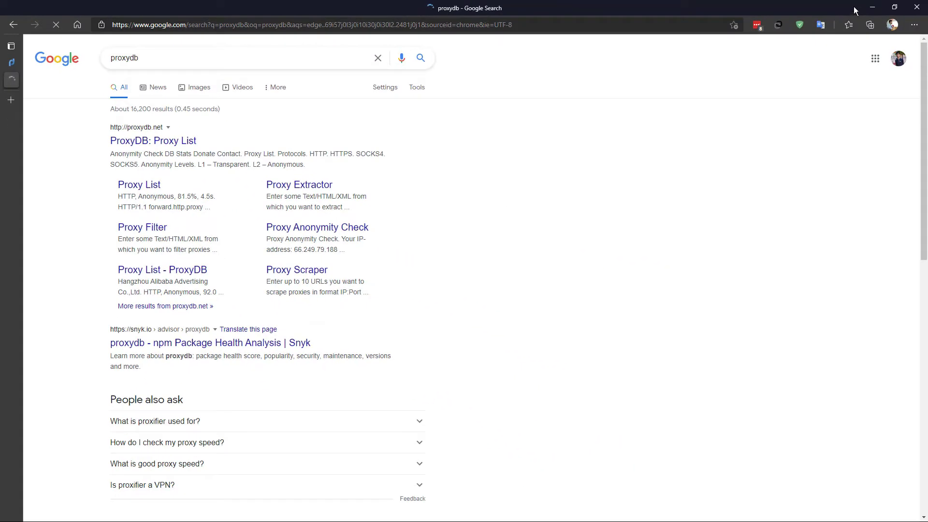
Minimize the browser and exit Proxifier, agreeing to terminate its active connections.
{"action": "left_click", "coordinate": [871, 7]}
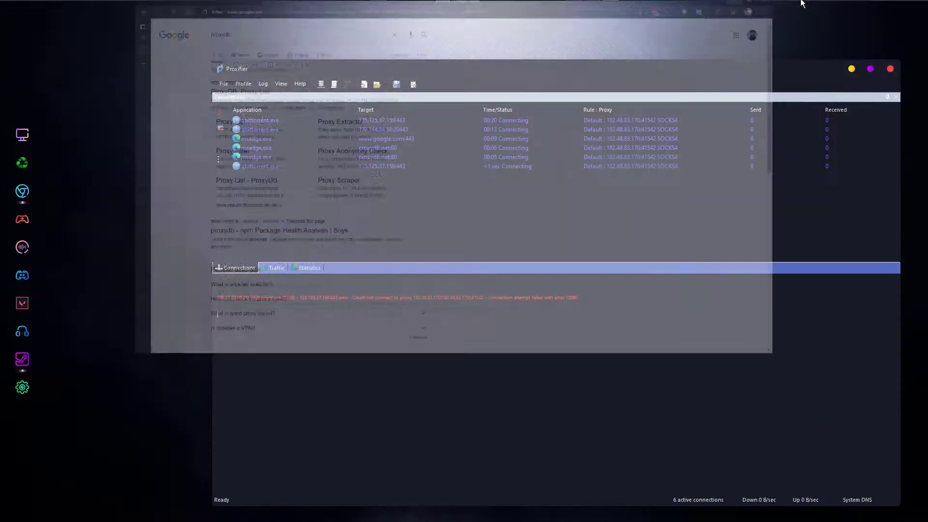
{"action": "right_click", "coordinate": [787, 8]}
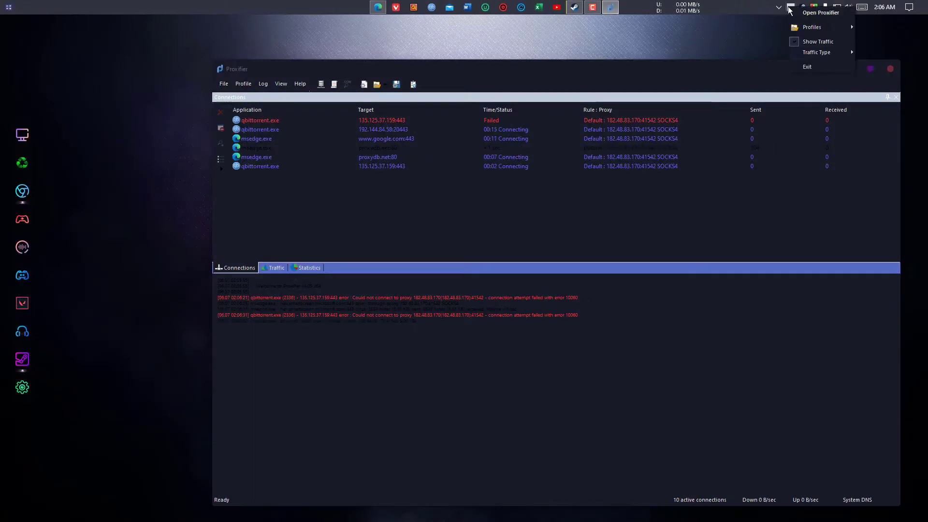
{"action": "left_click", "coordinate": [804, 66]}
{"action": "left_click", "coordinate": [588, 310]}
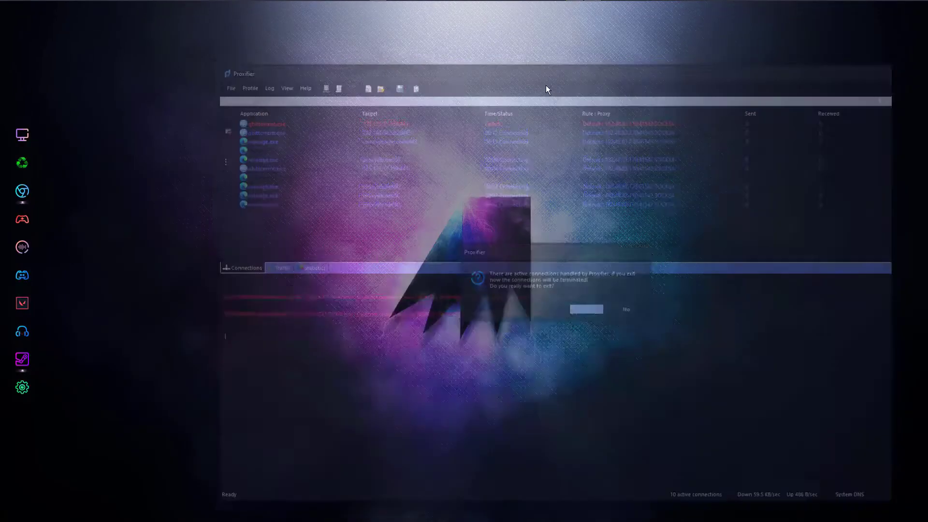
Return to ProxyDB in Edge and filter the proxy list to Bangladesh, SOCKS4 and L4 – Elite anonymity.
{"action": "left_click", "coordinate": [374, 7]}
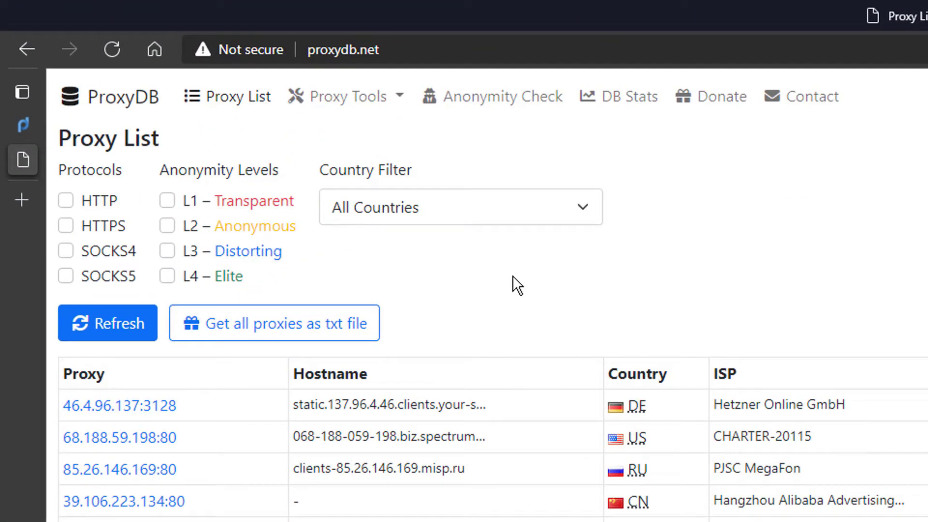
{"action": "left_click", "coordinate": [482, 214]}
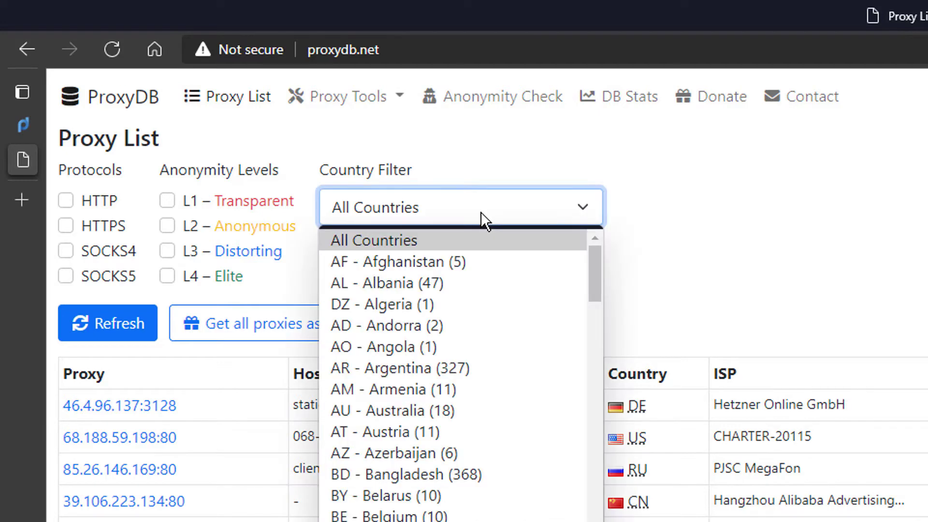
{"action": "left_click", "coordinate": [412, 473]}
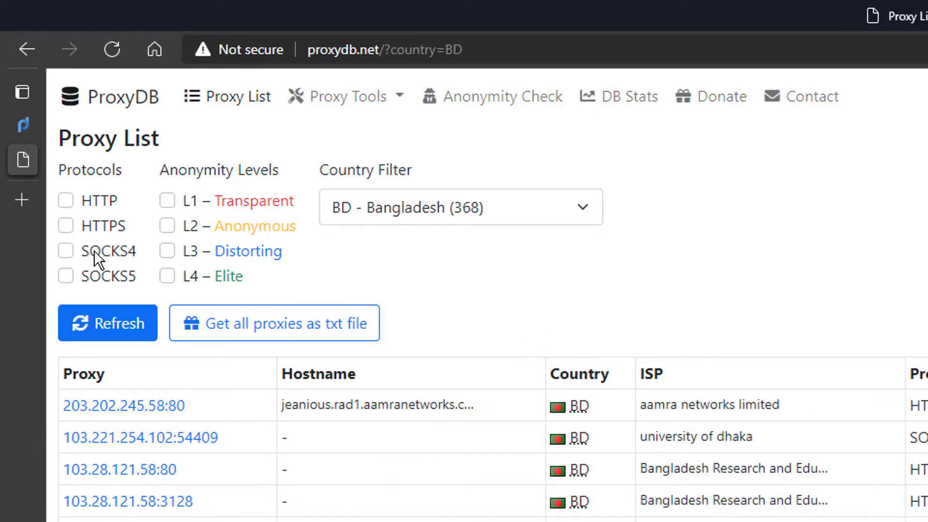
{"action": "left_click", "coordinate": [125, 256]}
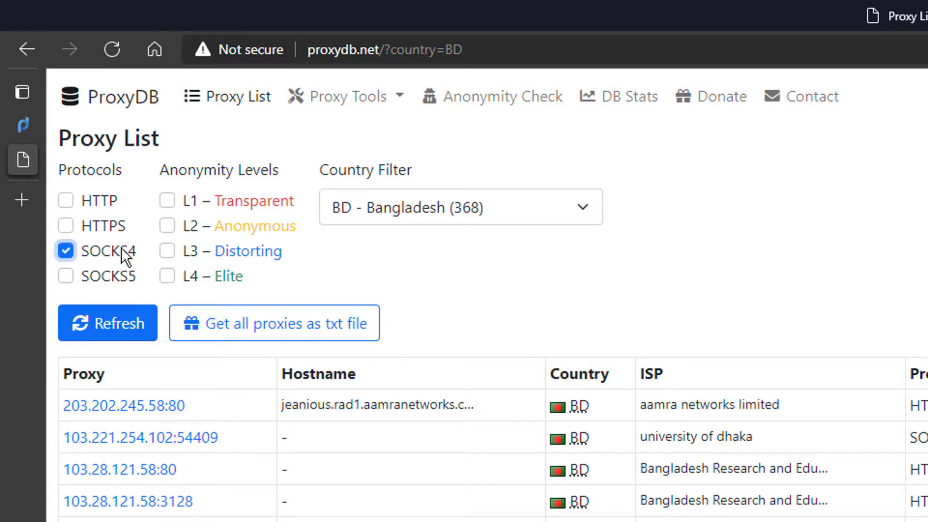
{"action": "left_click", "coordinate": [172, 277]}
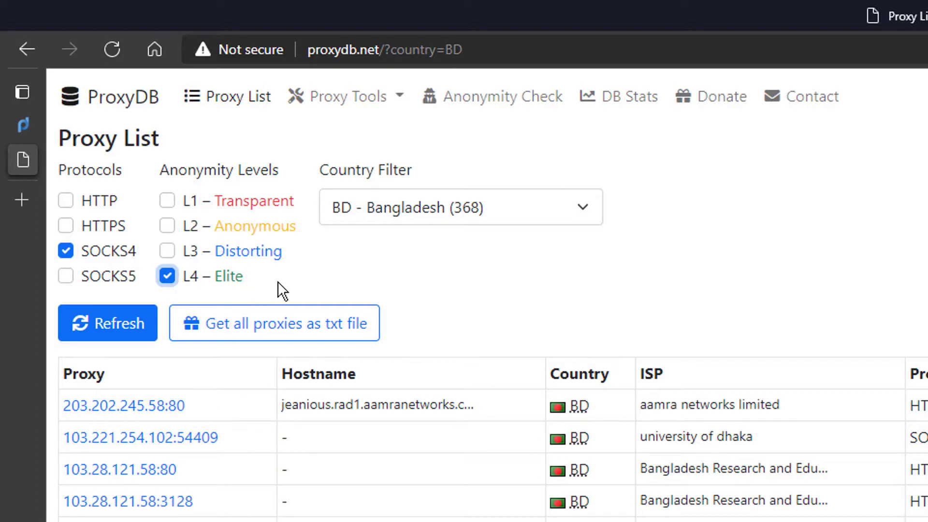
{"action": "left_click", "coordinate": [140, 324]}
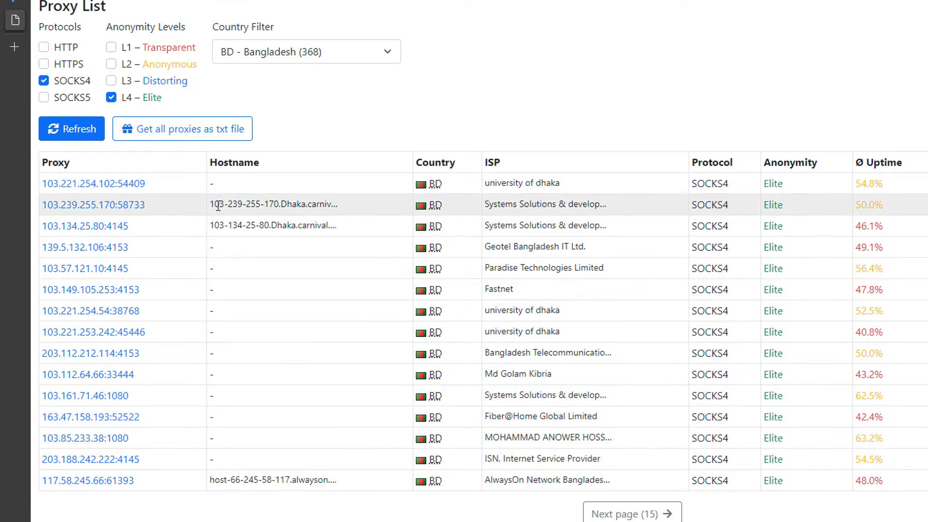
Page forward twice through the filtered proxies, select the address 202.40.186.26:4145, and minimize the browser.
{"action": "left_click", "coordinate": [669, 507]}
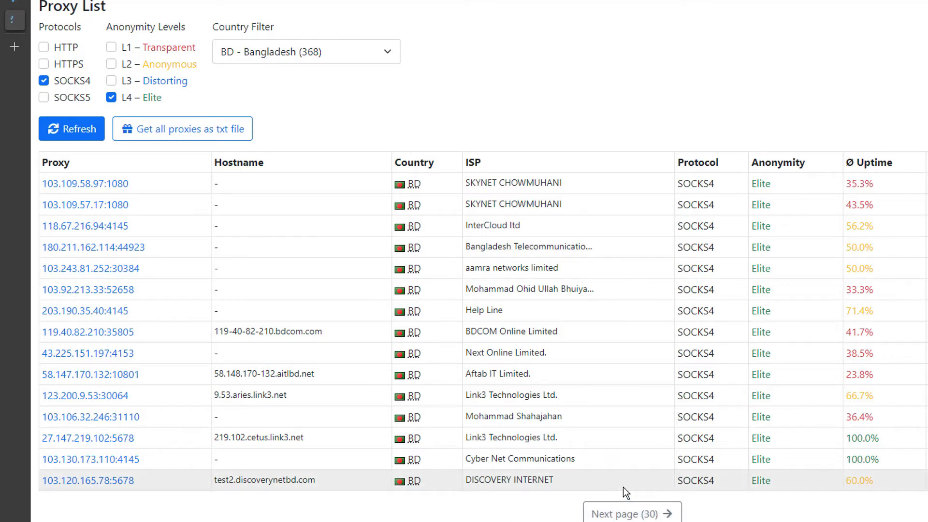
{"action": "left_click", "coordinate": [625, 512]}
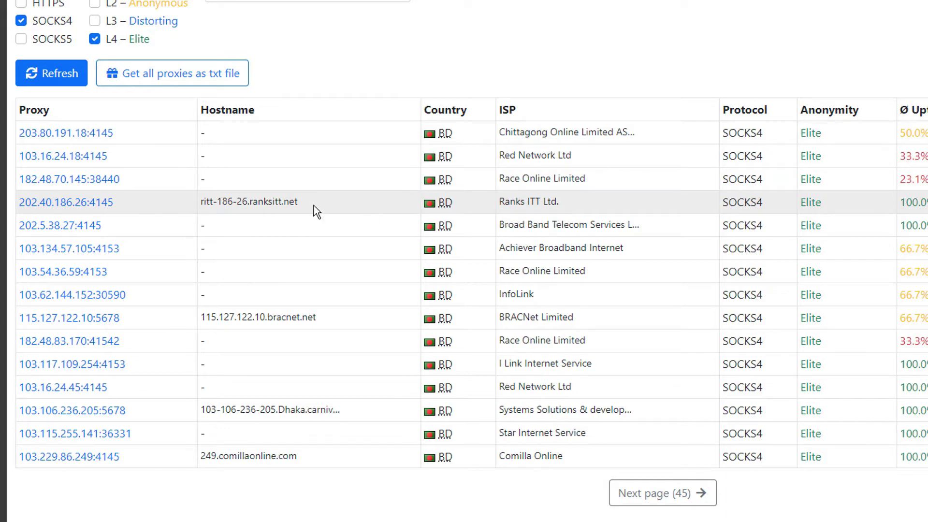
{"action": "left_click_drag", "start_coordinate": [114, 201], "coordinate": [18, 208]}
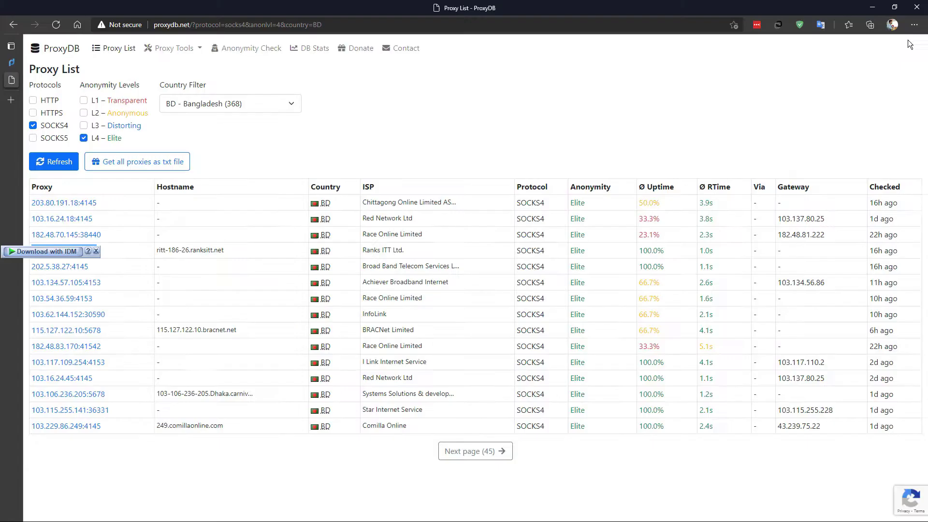
{"action": "left_click", "coordinate": [871, 11]}
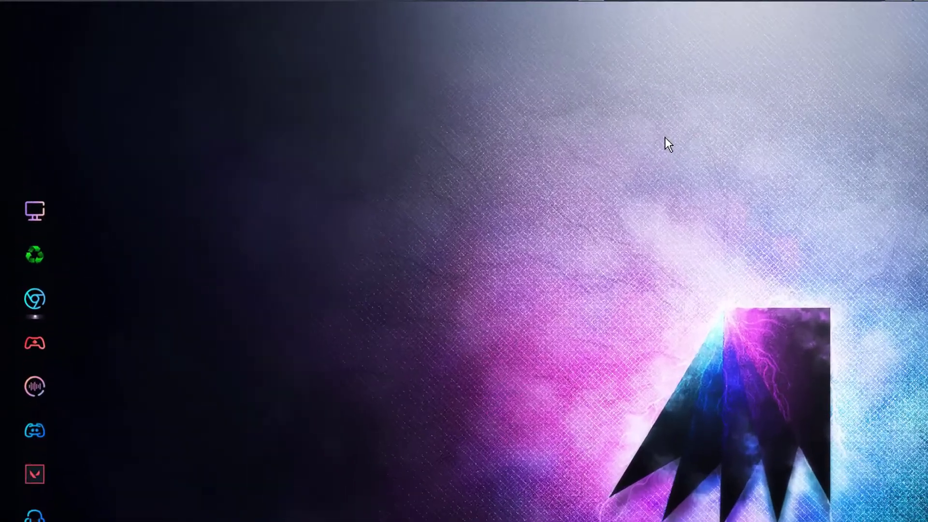
Start Proxifier and open its main window.
{"action": "key", "text": "super"}
{"action": "type", "text": "pro"}
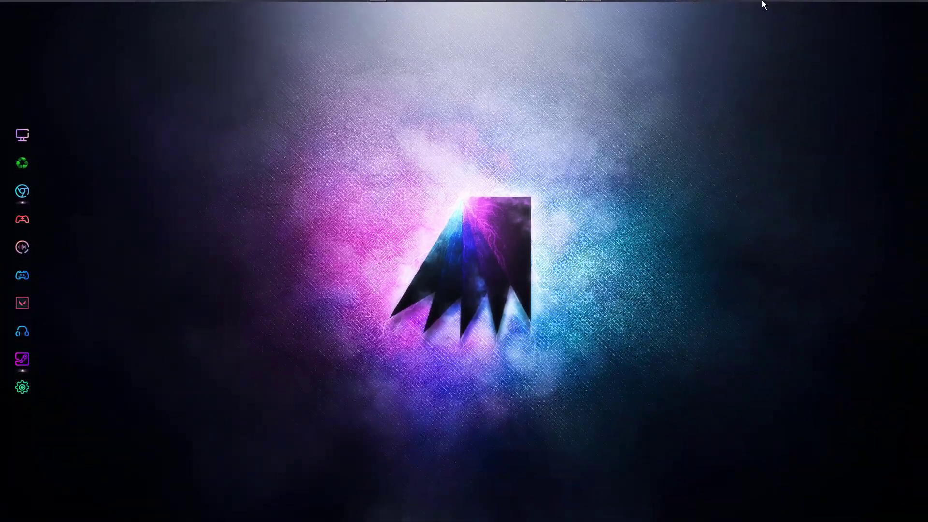
{"action": "double_click", "coordinate": [793, 8]}
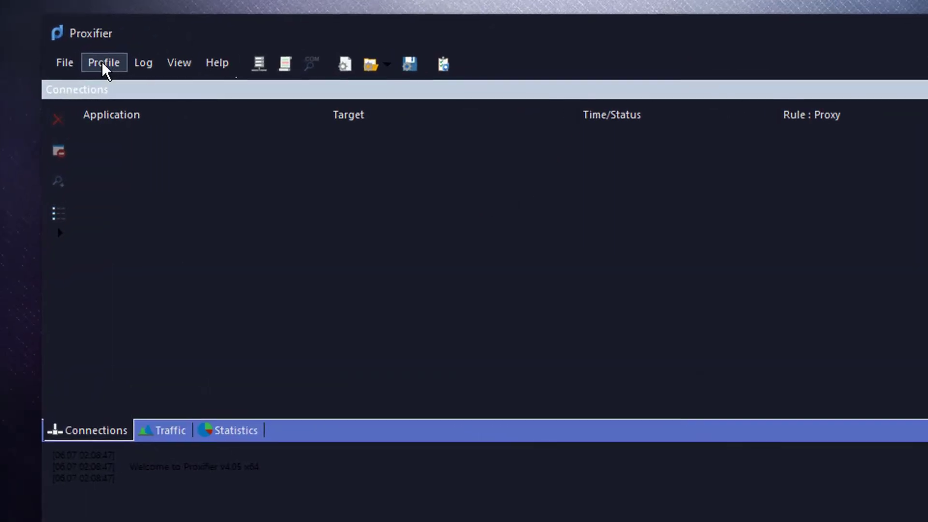
Add proxy server 202.40.186.26 on port 4145 to the profile, using SOCKS Version 4 with the SOCKS 4A extension, and save the server list.
{"action": "left_click", "coordinate": [106, 62]}
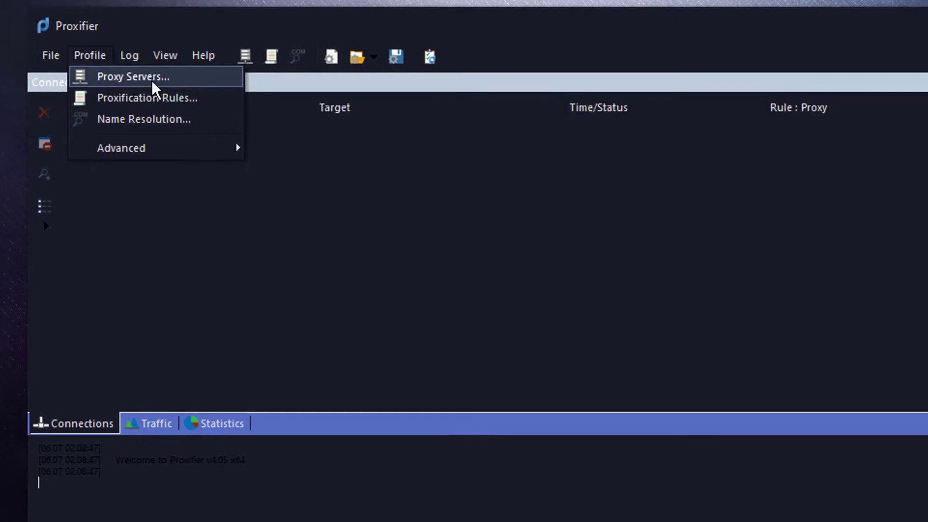
{"action": "left_click", "coordinate": [150, 89]}
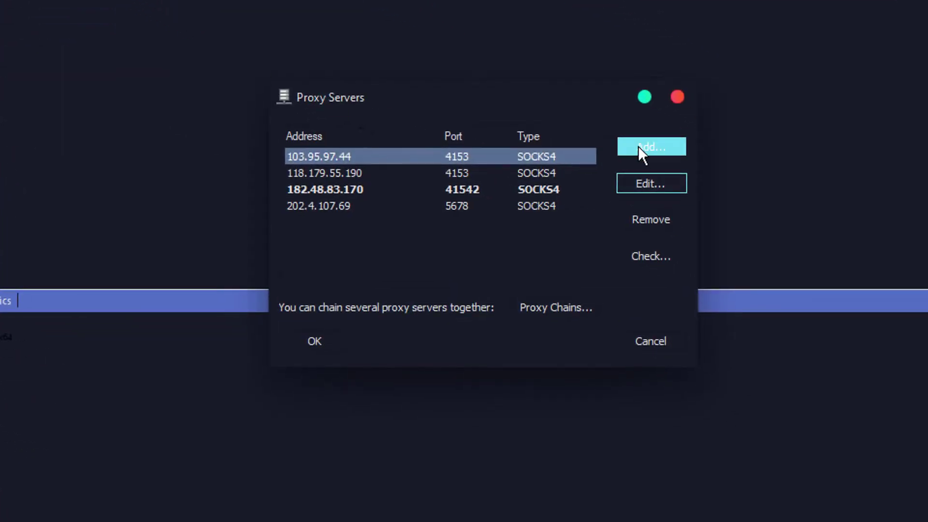
{"action": "left_click", "coordinate": [651, 146]}
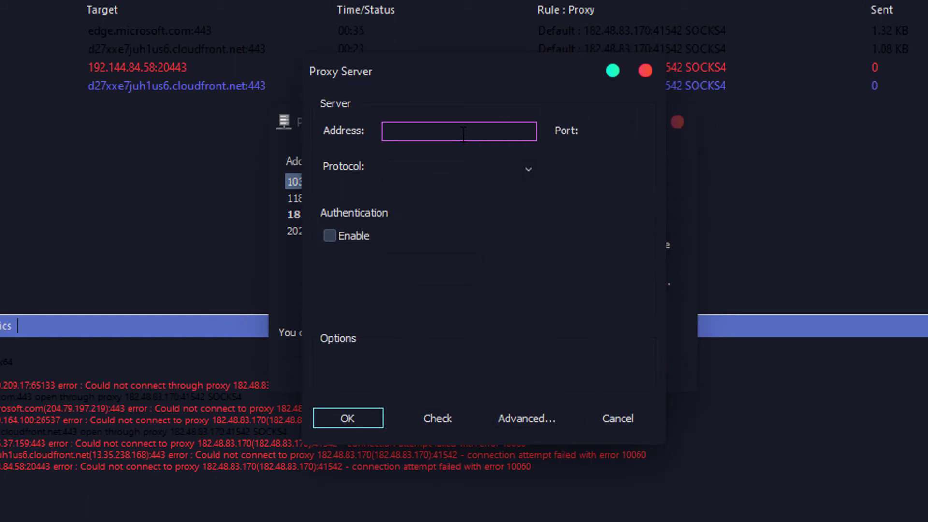
{"action": "type", "text": "202.40.186.26"}
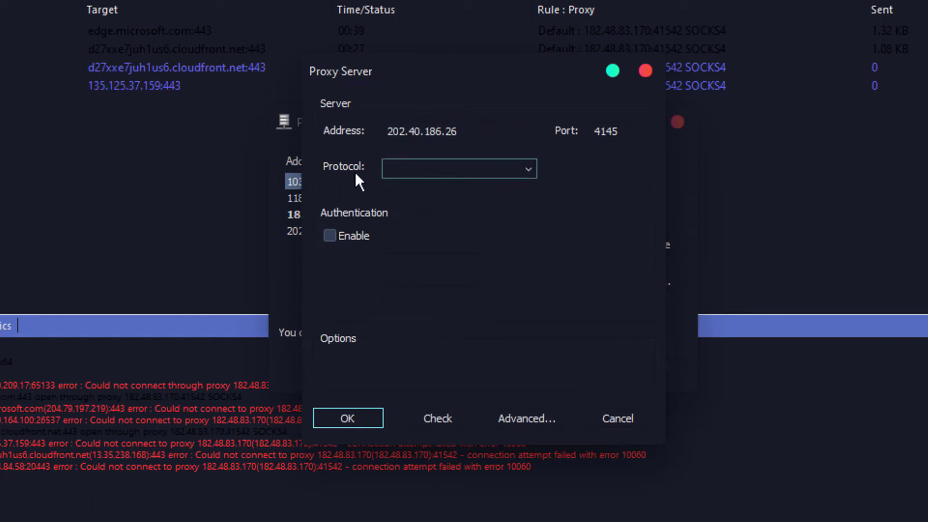
{"action": "left_click", "coordinate": [420, 170]}
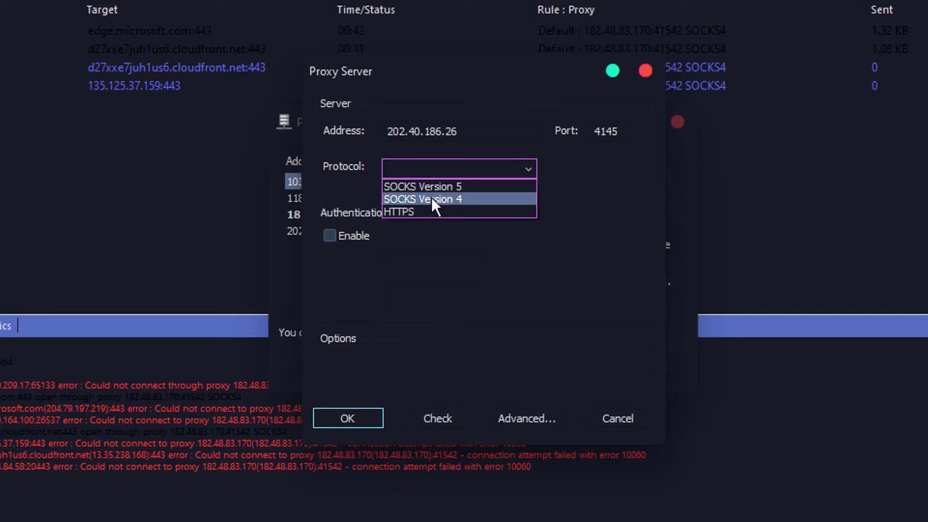
{"action": "left_click", "coordinate": [439, 196]}
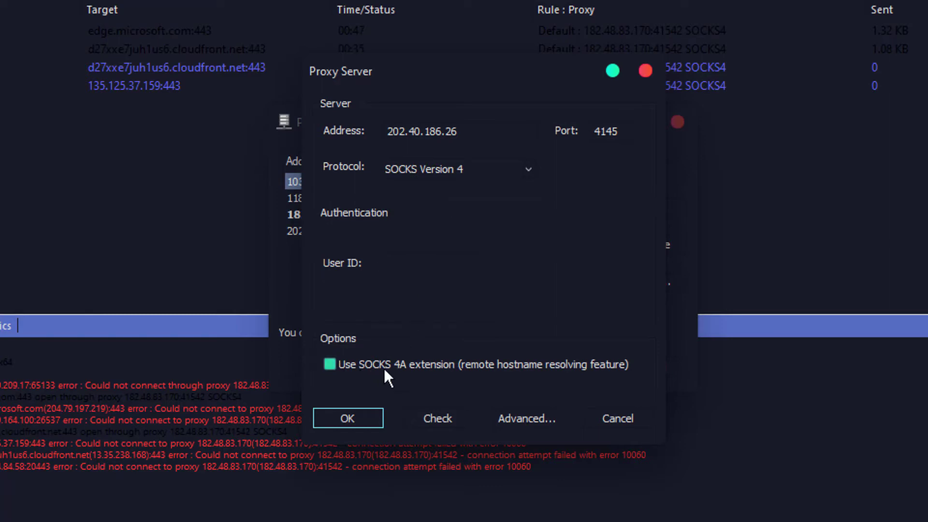
{"action": "left_click", "coordinate": [363, 363]}
{"action": "left_click", "coordinate": [358, 416]}
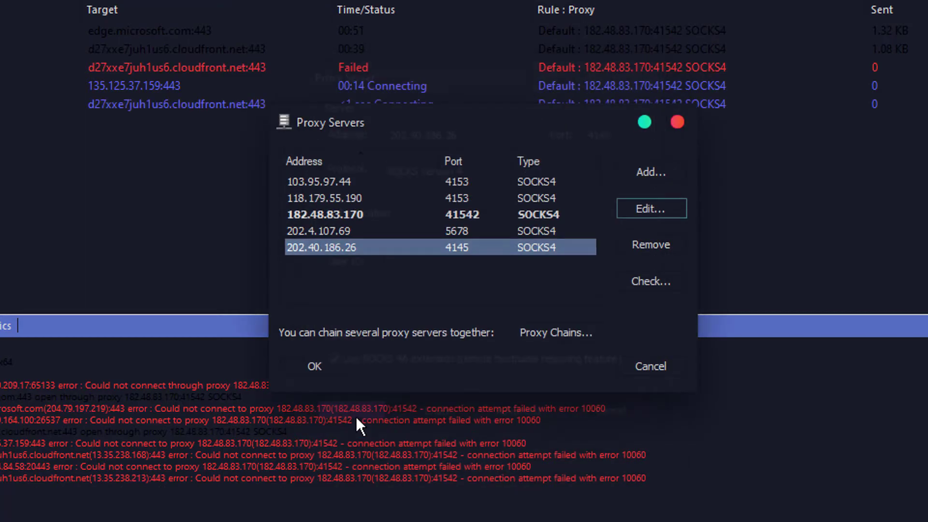
{"action": "left_click", "coordinate": [319, 368]}
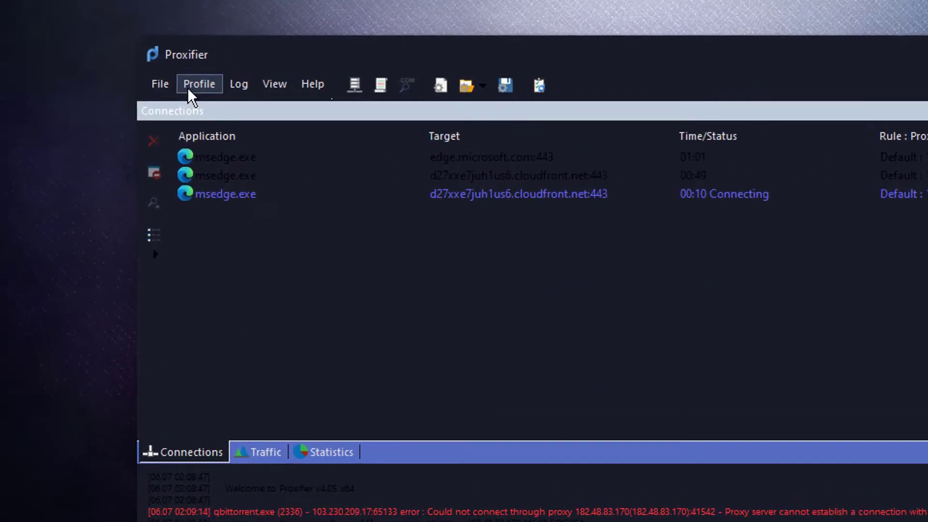
Set the Default proxification rule's action to Proxy SOCKS4 118.179.55.190 and save the rules.
{"action": "left_click", "coordinate": [187, 88]}
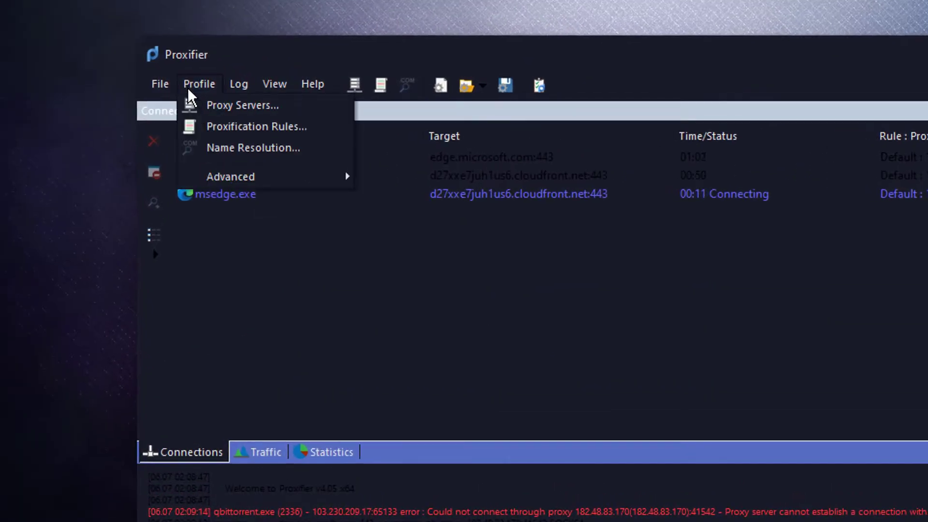
{"action": "left_click", "coordinate": [197, 127]}
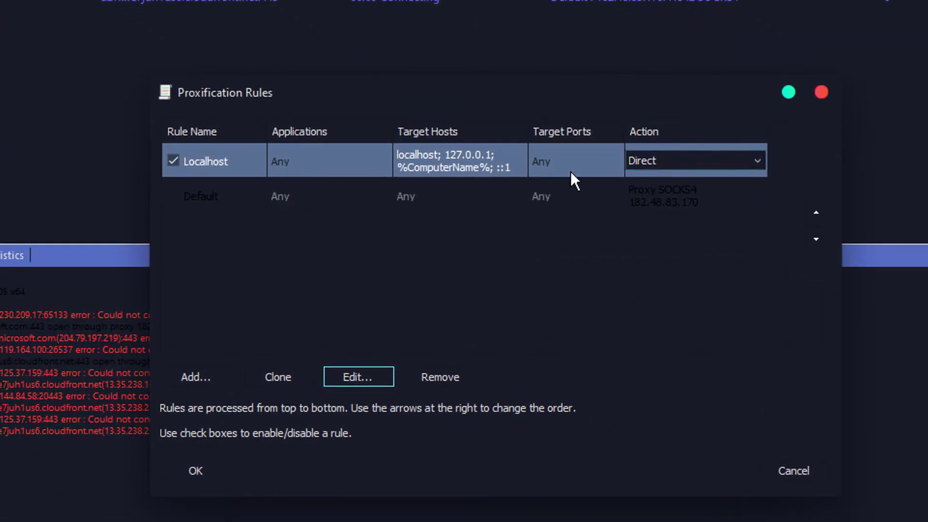
{"action": "left_click", "coordinate": [457, 201]}
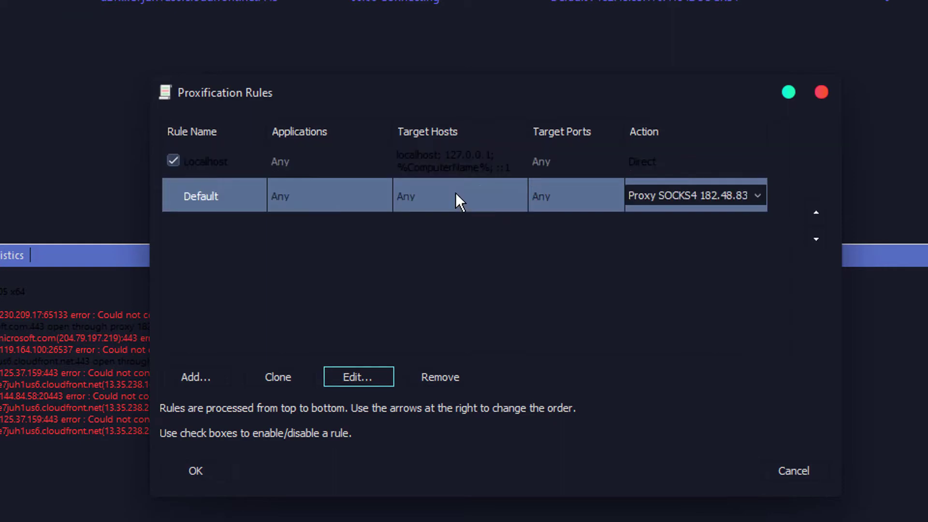
{"action": "left_click", "coordinate": [688, 196]}
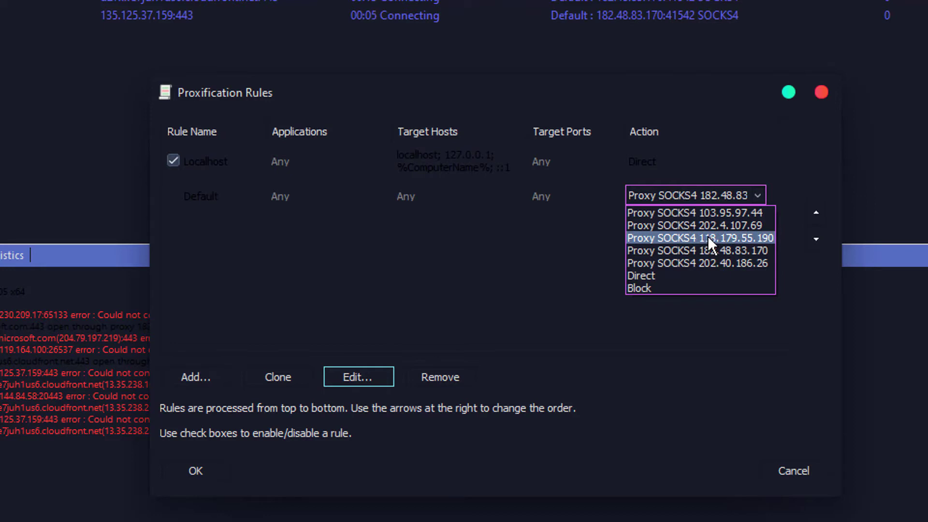
{"action": "left_click", "coordinate": [757, 239]}
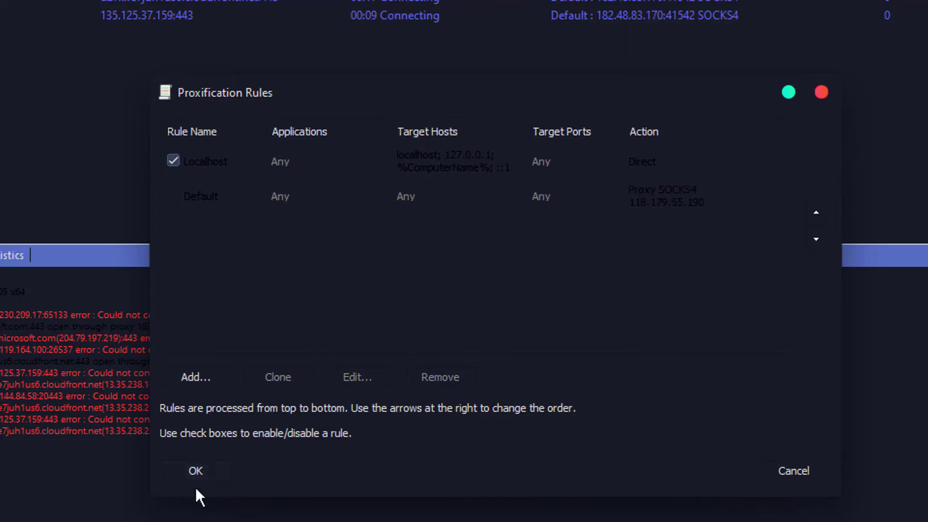
{"action": "left_click", "coordinate": [225, 475]}
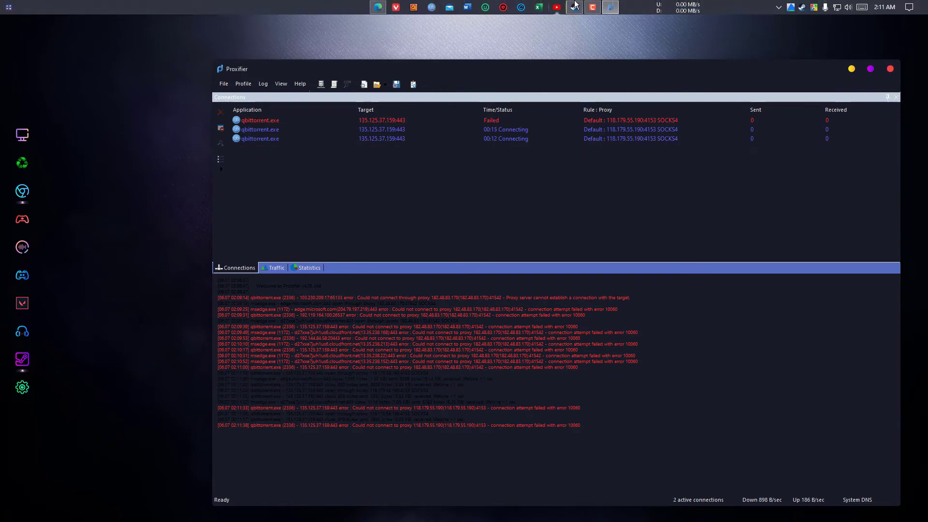
Switch to Steam, check the Scavengers download speed through the proxy, pause the download, and minimize Steam.
{"action": "left_click", "coordinate": [575, 5]}
{"action": "mouse_move", "coordinate": [508, 155]}
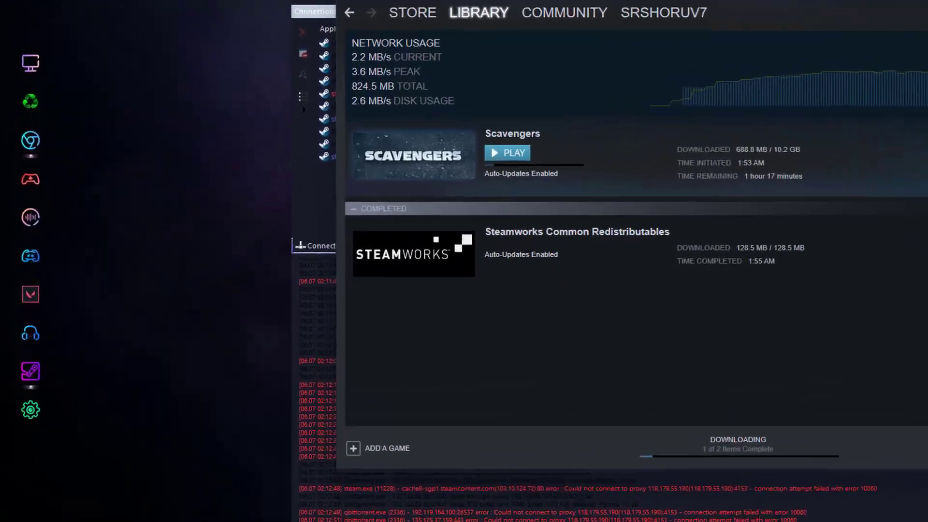
{"action": "left_click", "coordinate": [388, 3]}
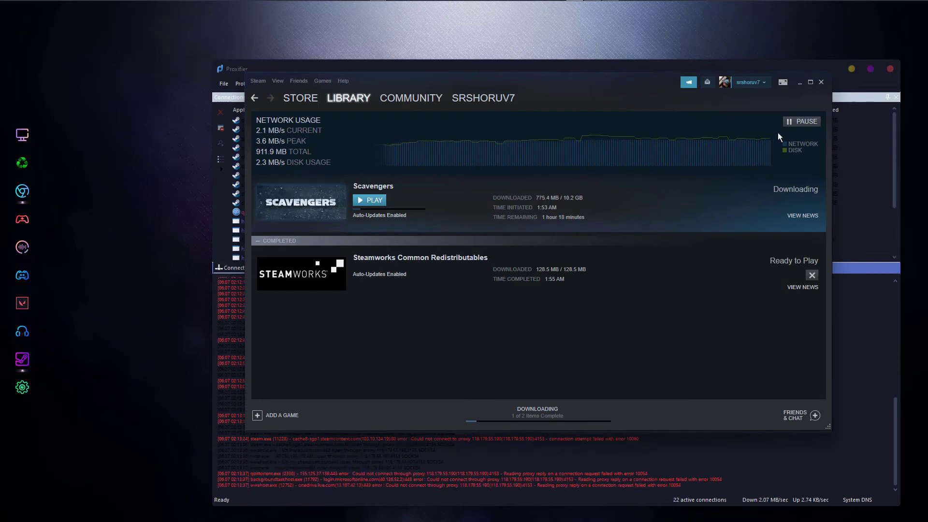
{"action": "left_click", "coordinate": [793, 123]}
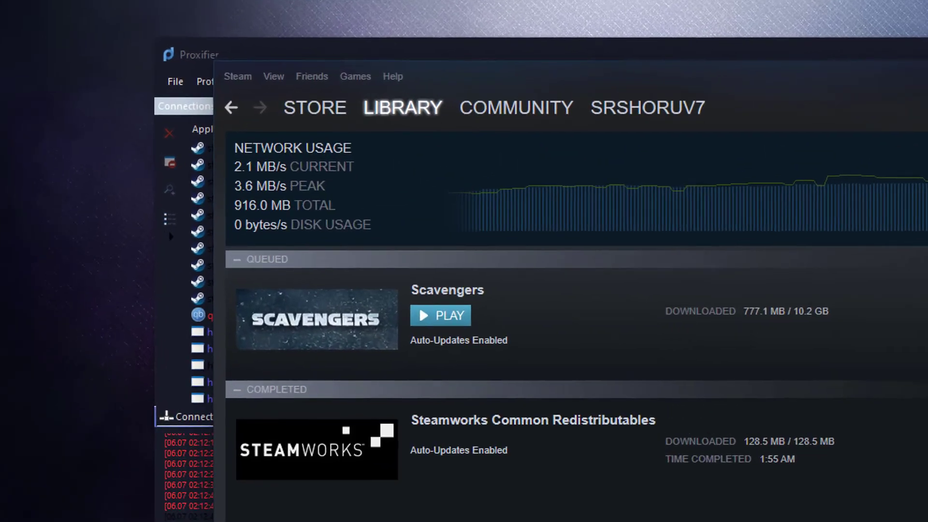
{"action": "left_click", "coordinate": [840, 83]}
Change the Default proxification rule's action to Proxy SOCKS4 182.48.83.170 and save the rules.
{"action": "left_click", "coordinate": [201, 83]}
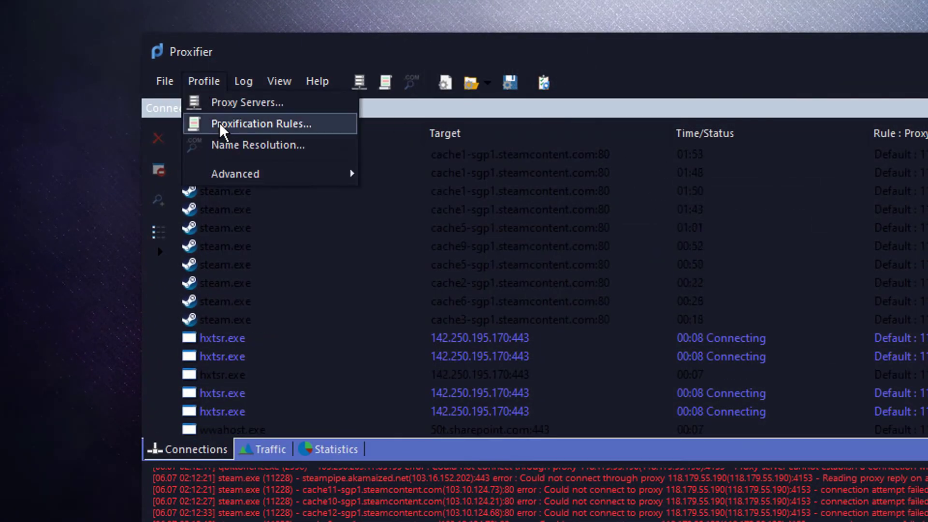
{"action": "left_click", "coordinate": [203, 124]}
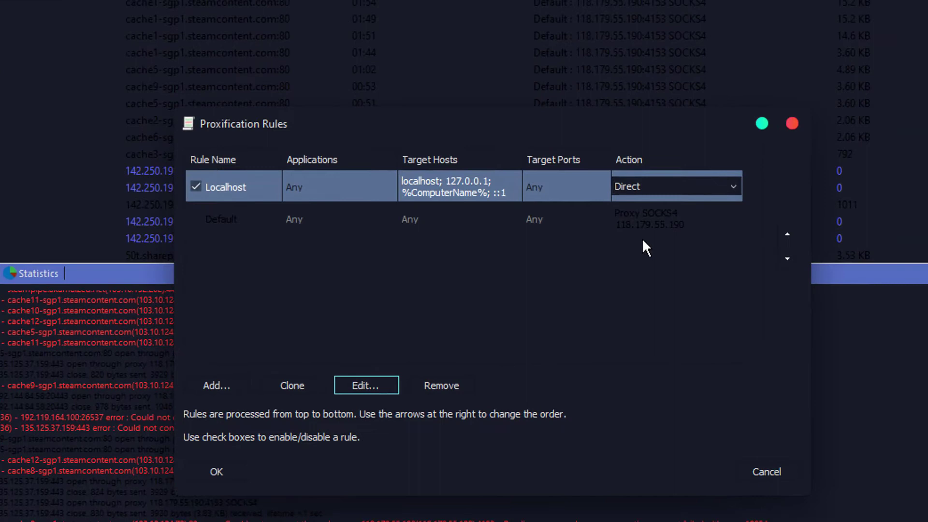
{"action": "left_click", "coordinate": [647, 220]}
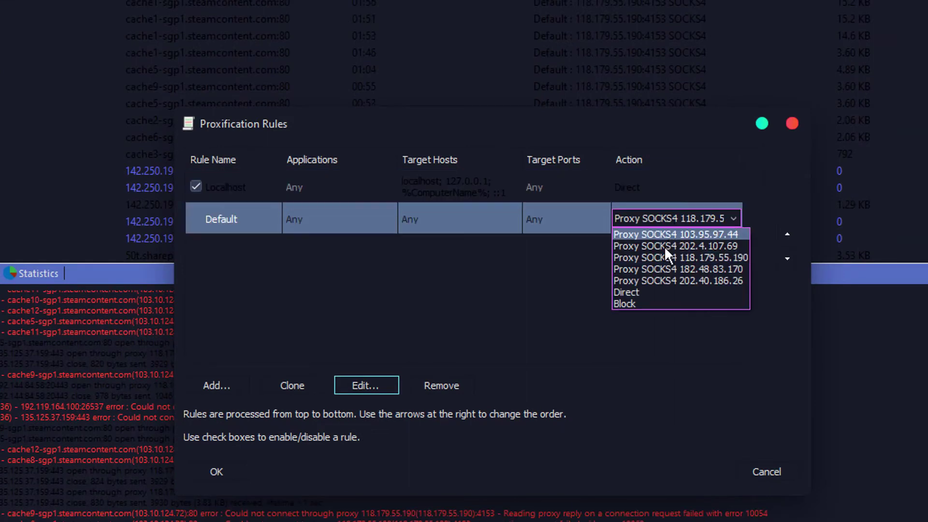
{"action": "left_click", "coordinate": [666, 269]}
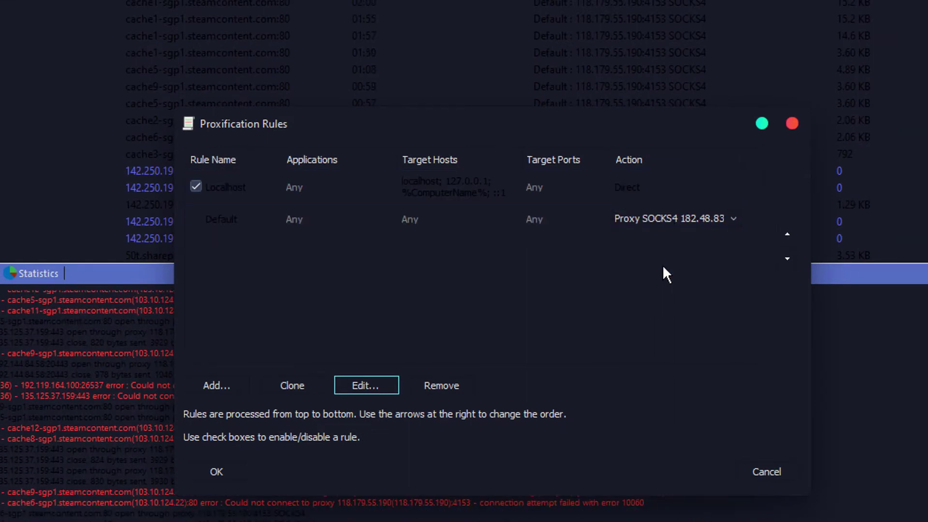
{"action": "left_click", "coordinate": [235, 469]}
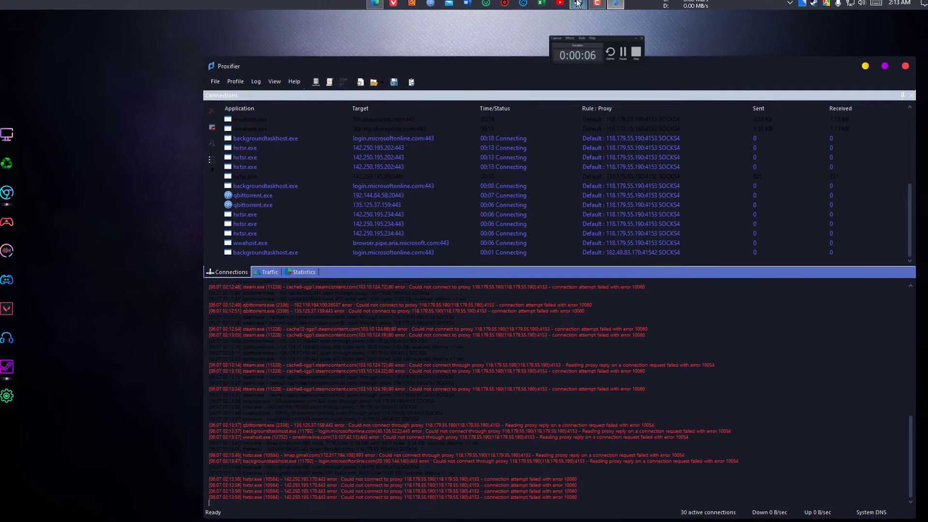
Switch to Steam, examine the network usage of the Scavengers download with the new proxy, and minimize Steam.
{"action": "left_click", "coordinate": [577, 4]}
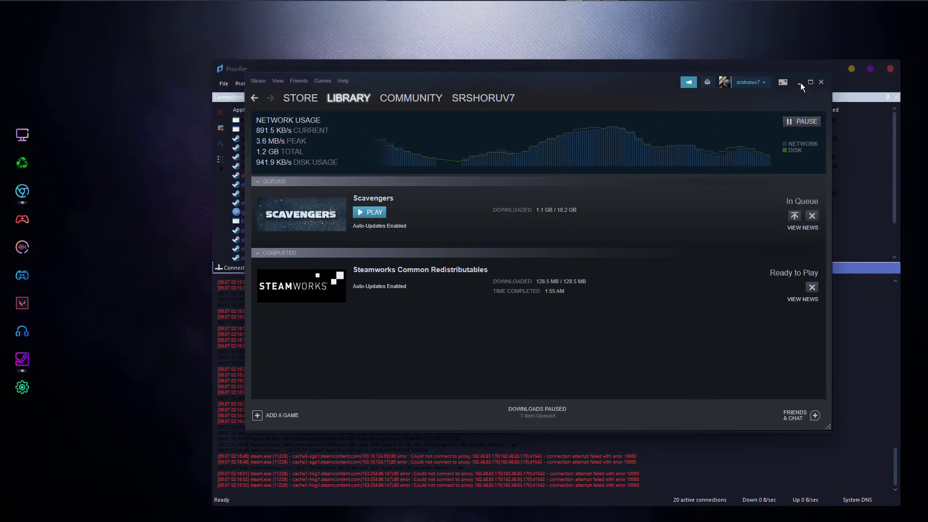
{"action": "left_click", "coordinate": [801, 82]}
Close the Proxifier window, exit Proxifier completely, and switch to Steam's downloads page.
{"action": "left_click", "coordinate": [897, 67]}
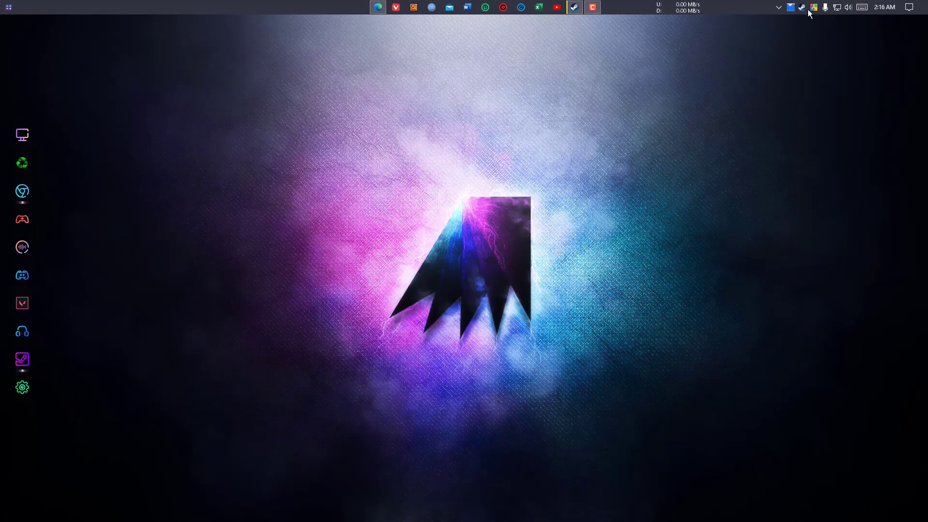
{"action": "right_click", "coordinate": [788, 6]}
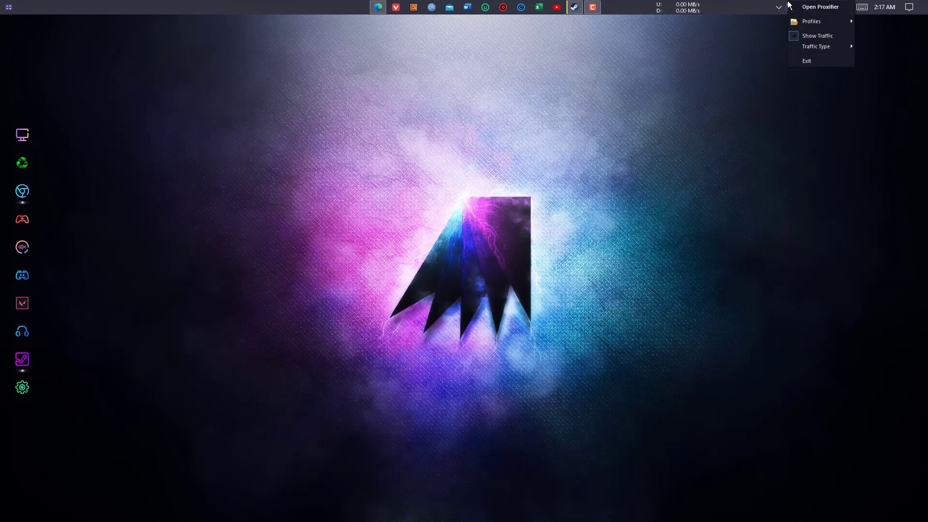
{"action": "left_click", "coordinate": [806, 63]}
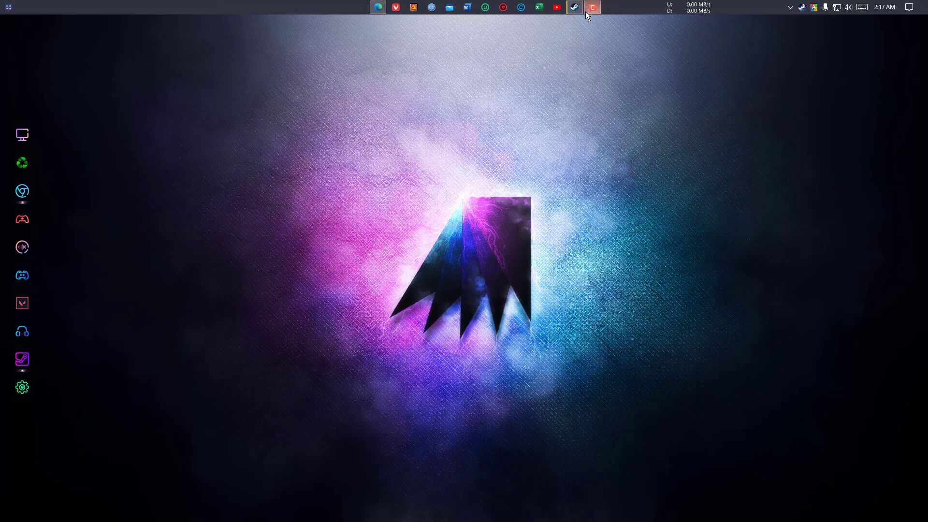
{"action": "left_click", "coordinate": [567, 7]}
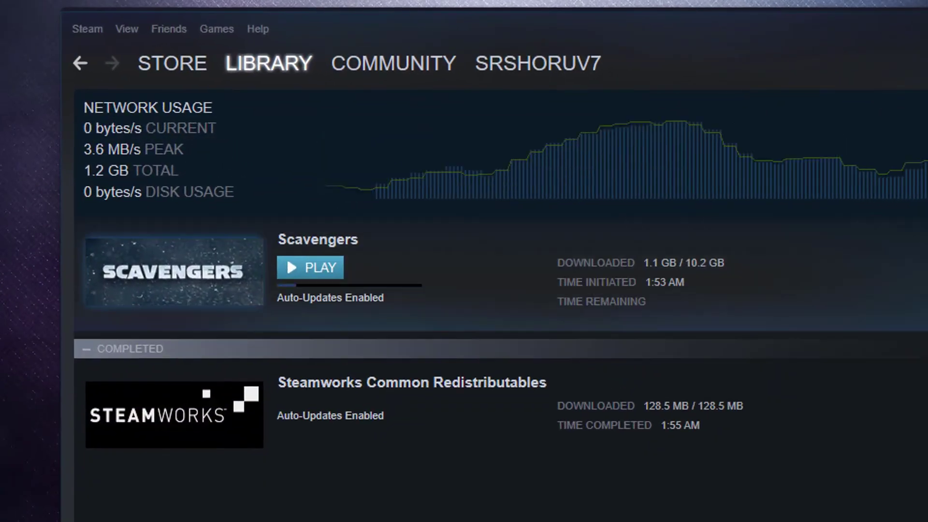